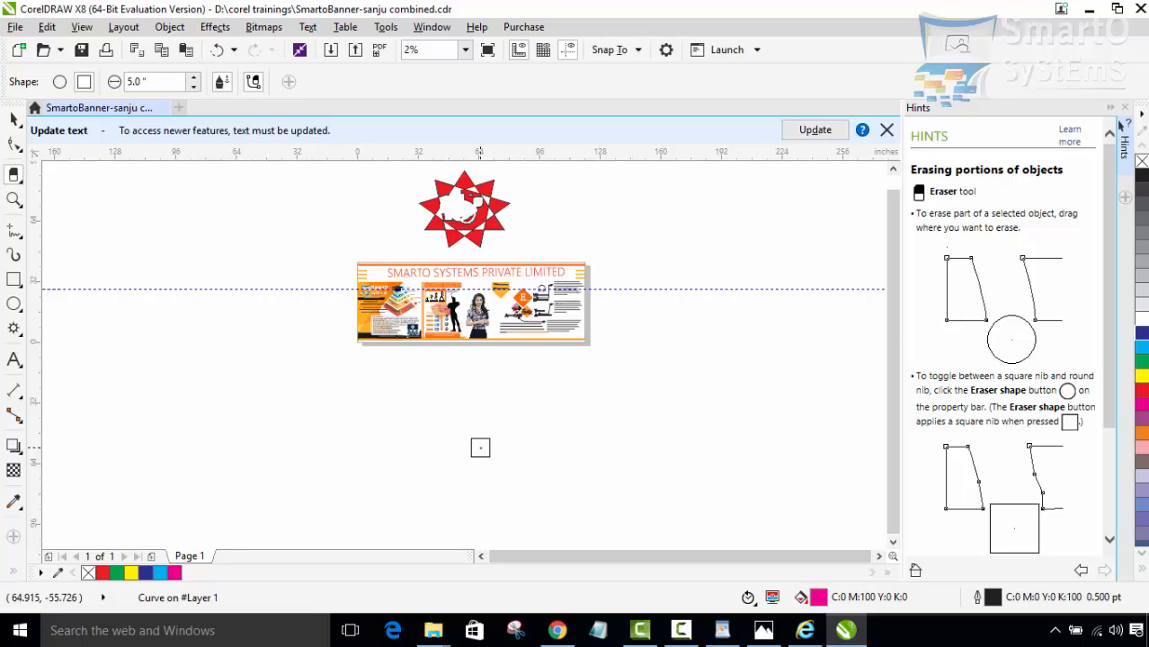
key(shift+F2)
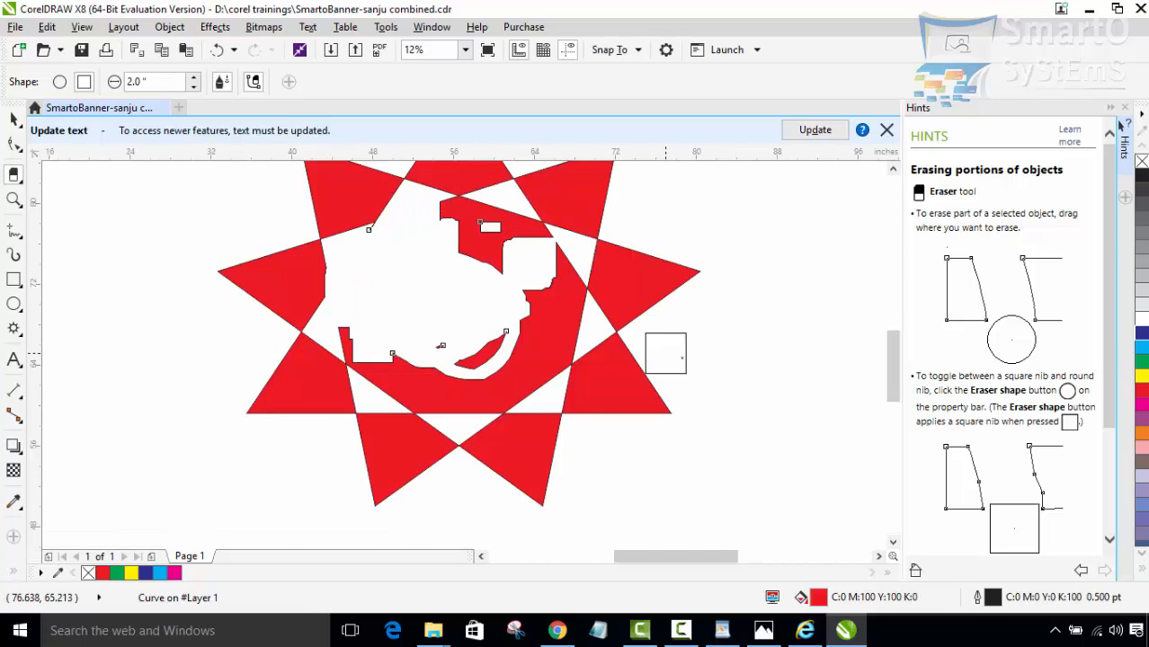
scroll(685, 358, down, 1)
scroll(529, 438, down, 1)
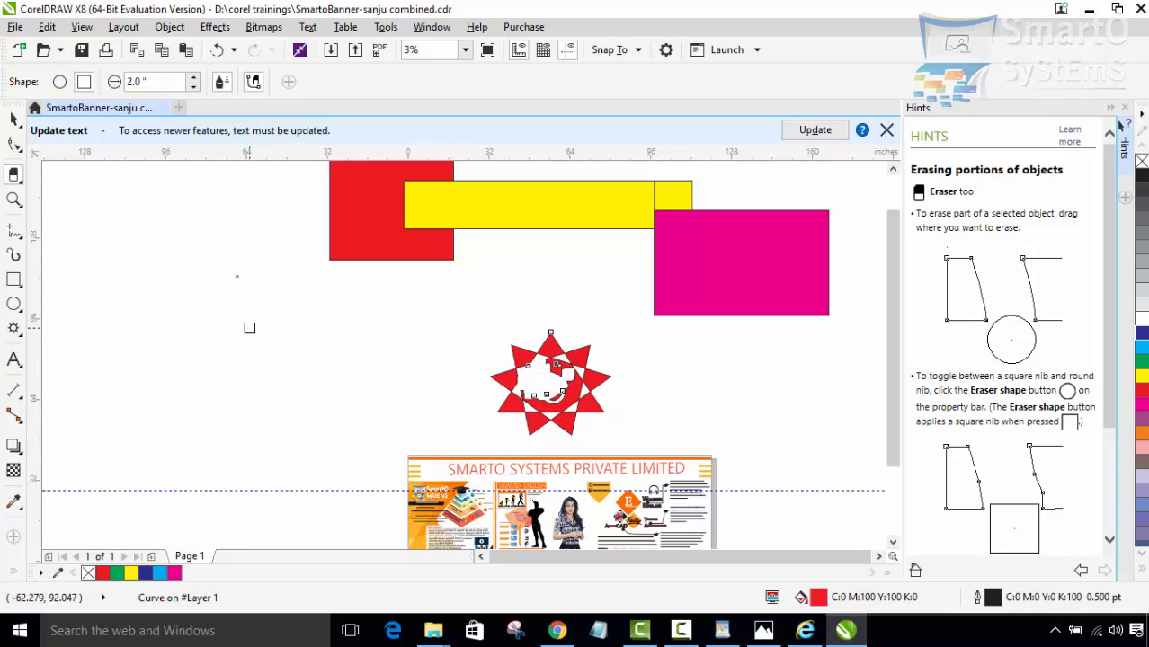
click(14, 119)
drag(307, 449, 428, 282)
drag(248, 288, 380, 310)
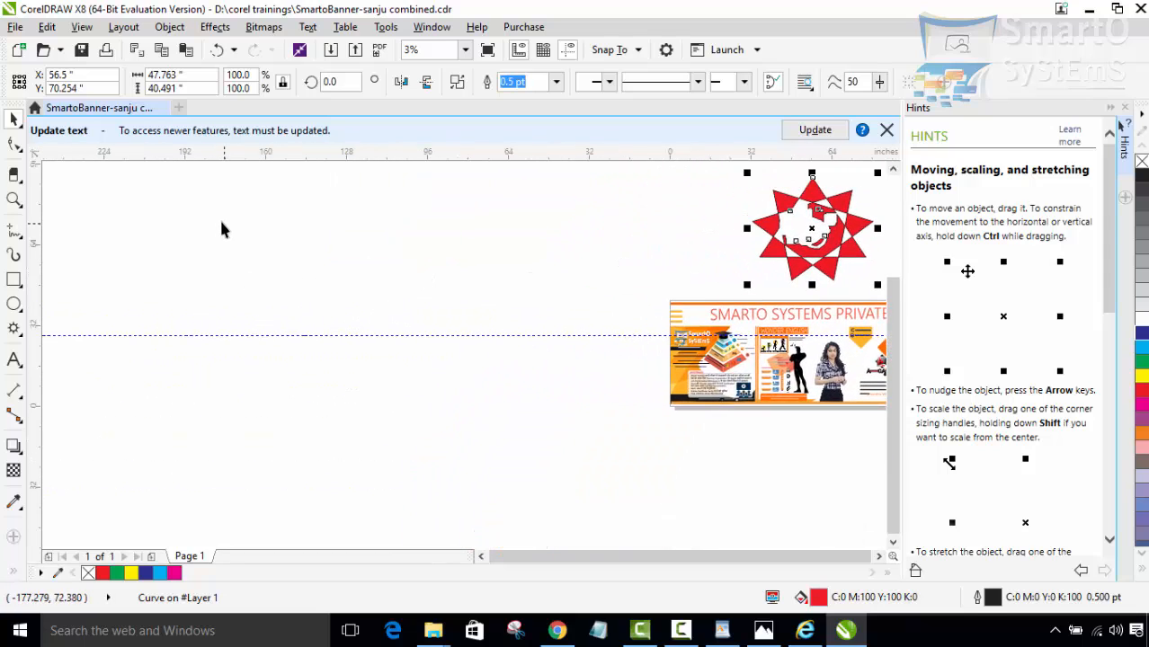
click(16, 28)
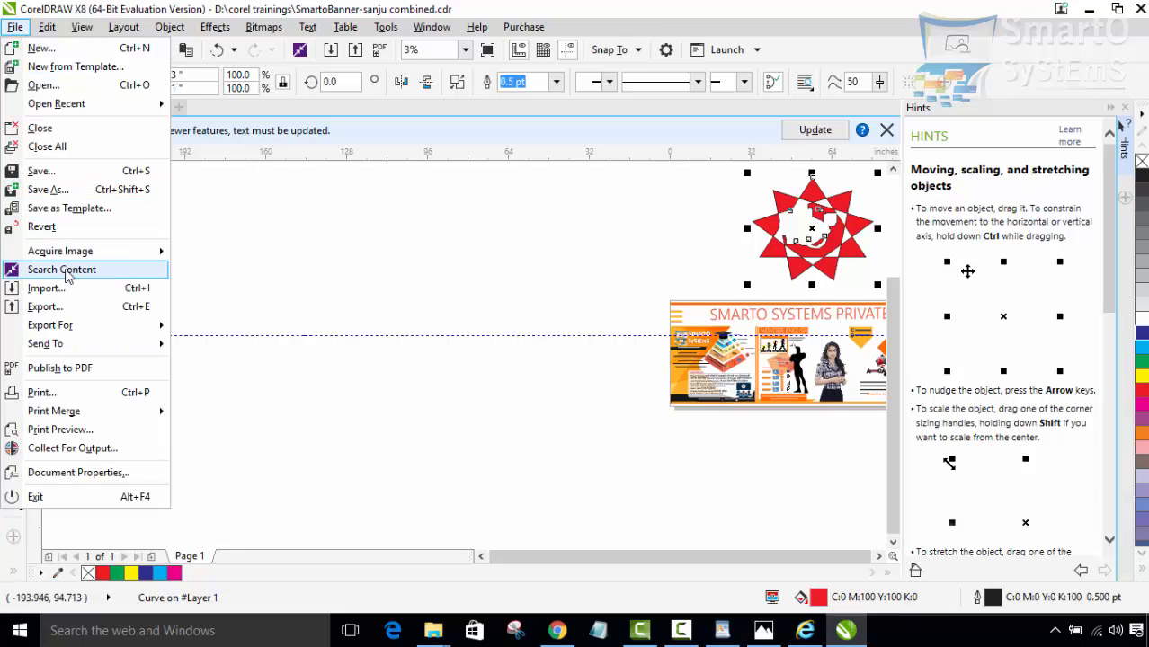
click(51, 292)
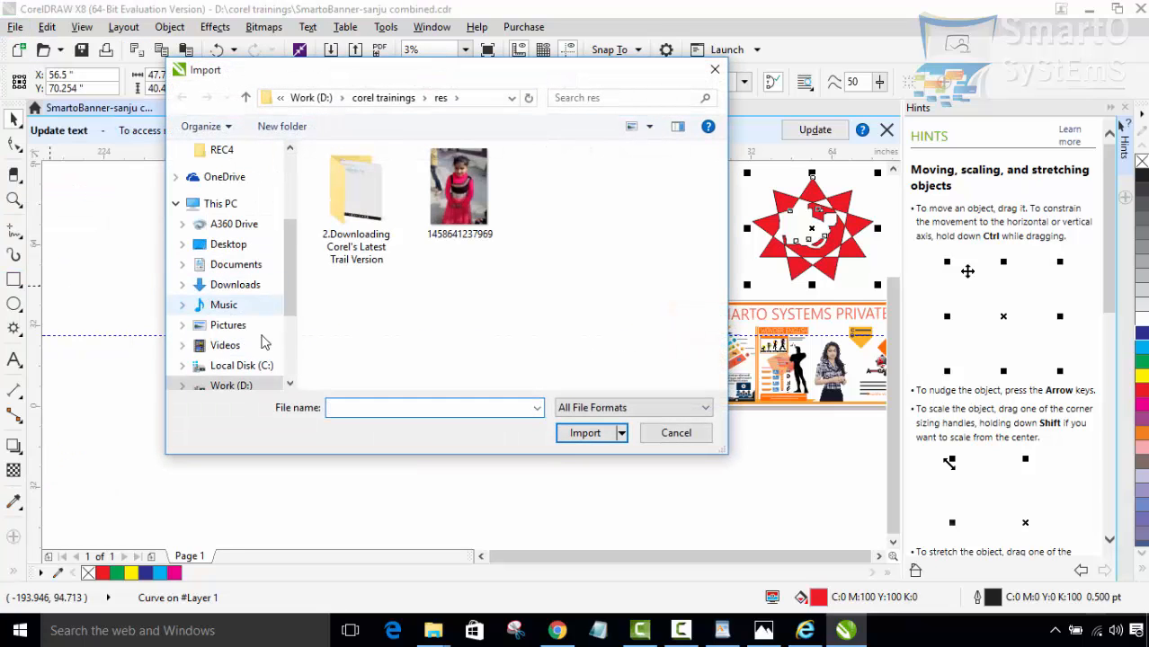
click(459, 188)
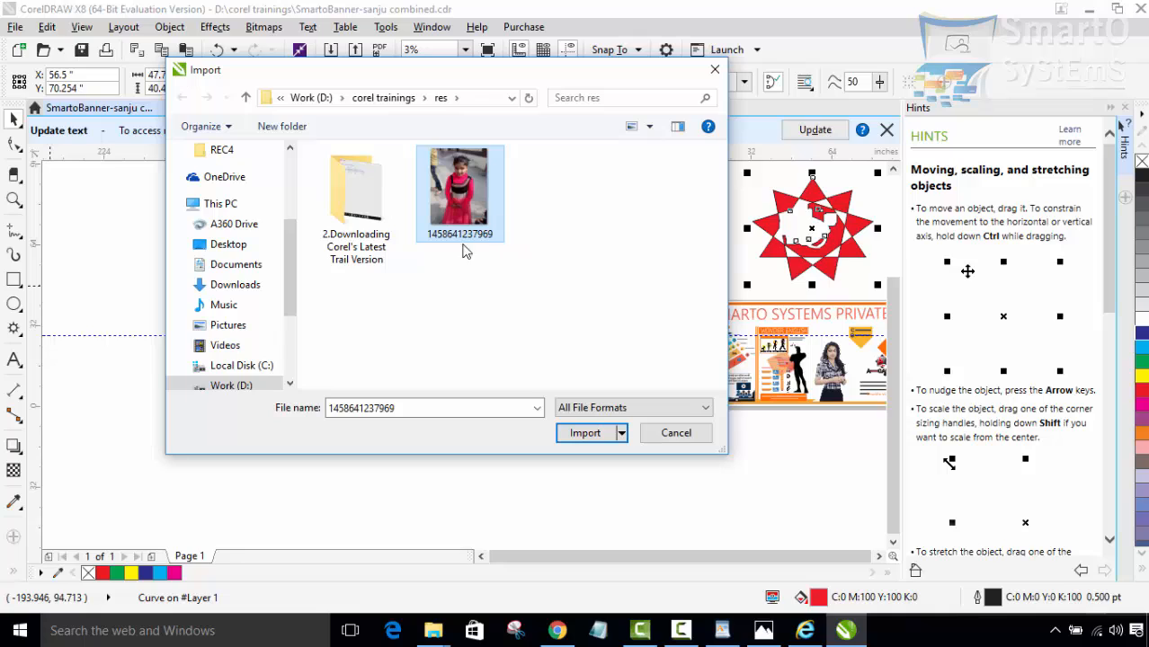
click(593, 438)
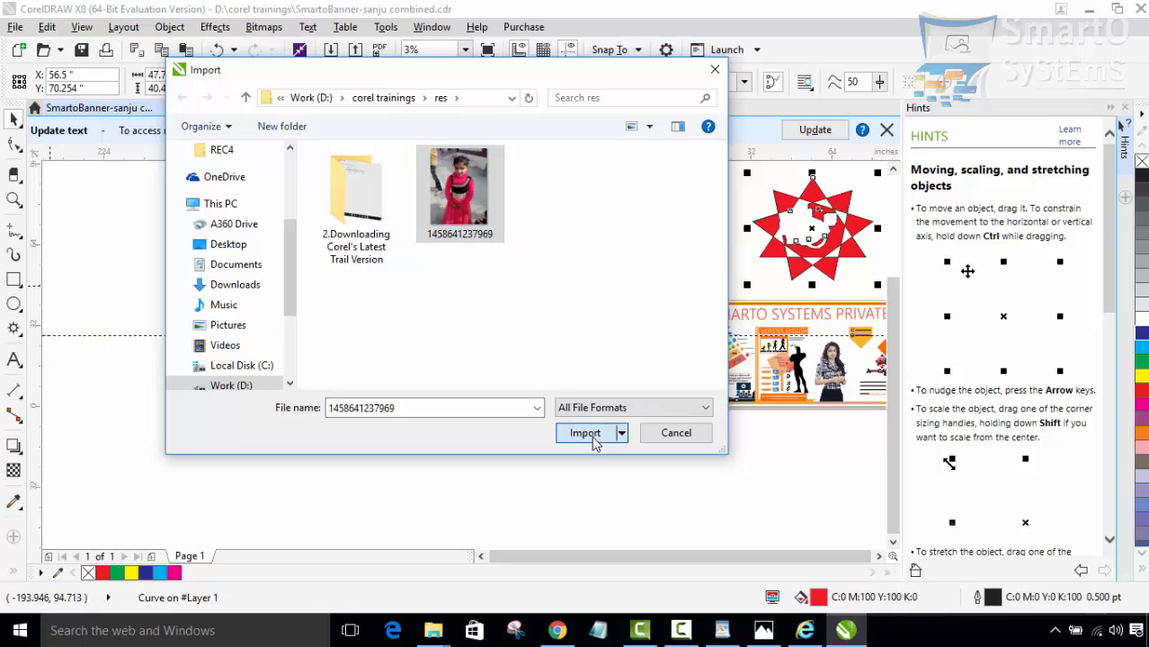
click(593, 438)
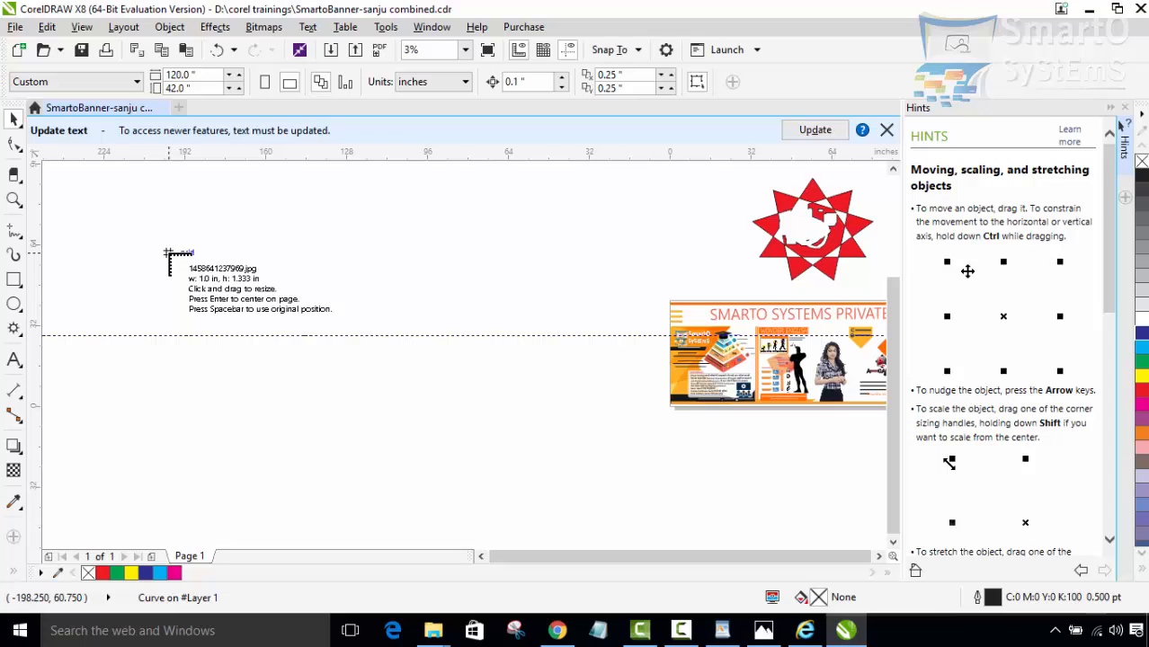
drag(168, 254, 461, 470)
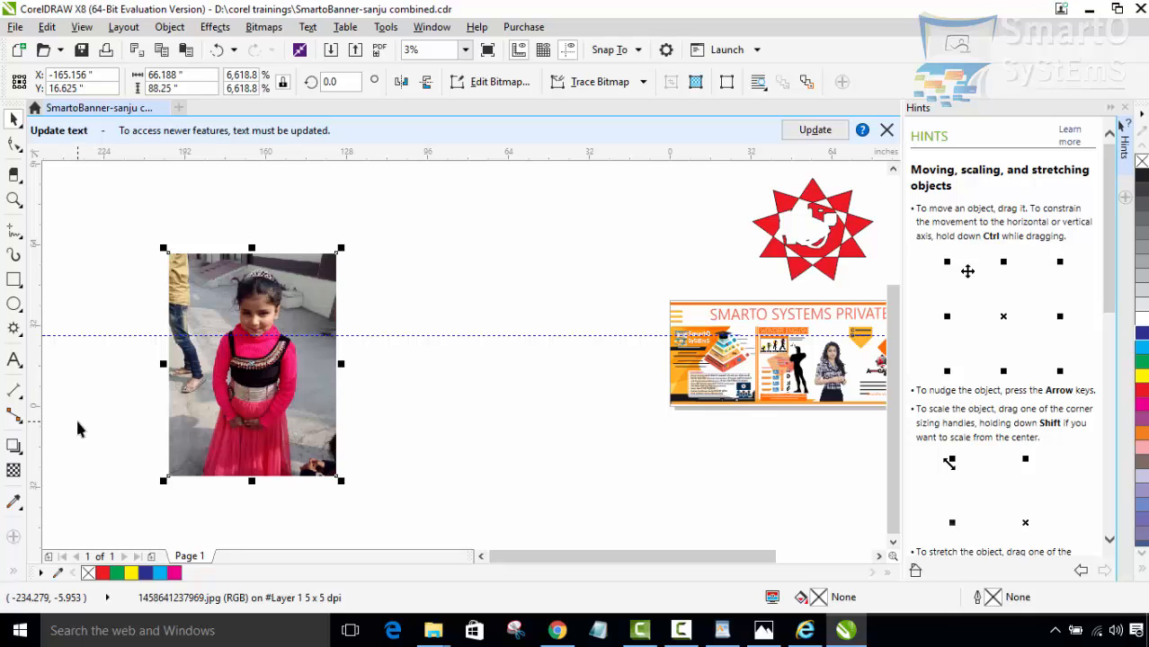
Step: Select the imported photo and erase the bystander along its left side with the 2-inch square Eraser
scroll(81, 379, up, 1)
scroll(137, 395, down, 1)
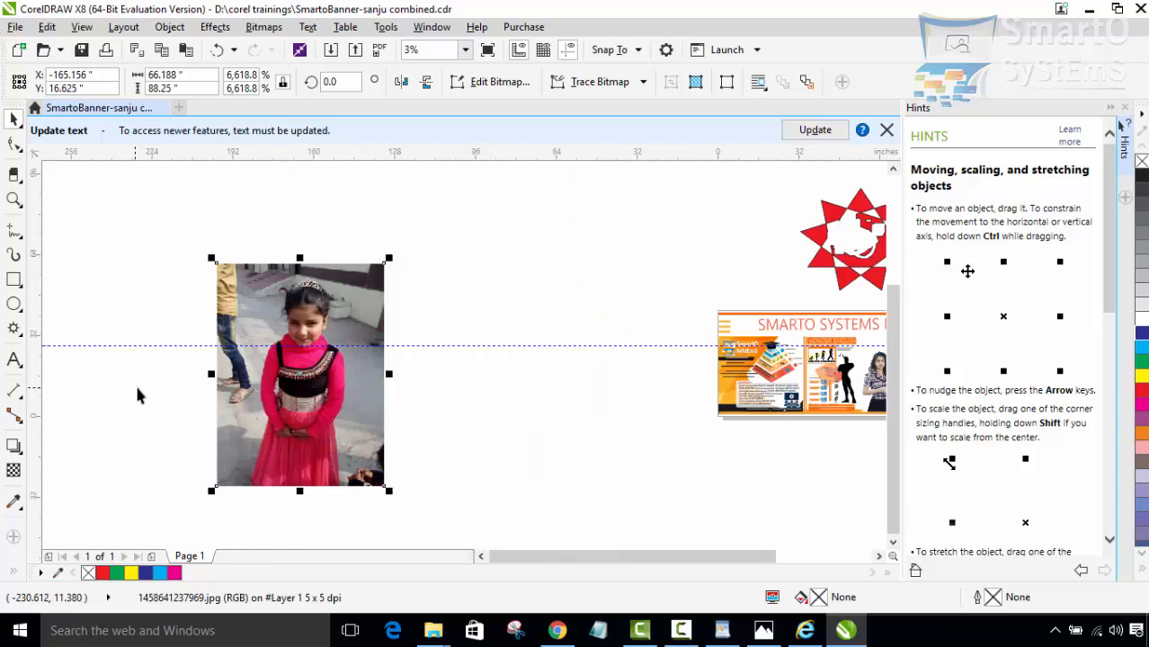
click(124, 416)
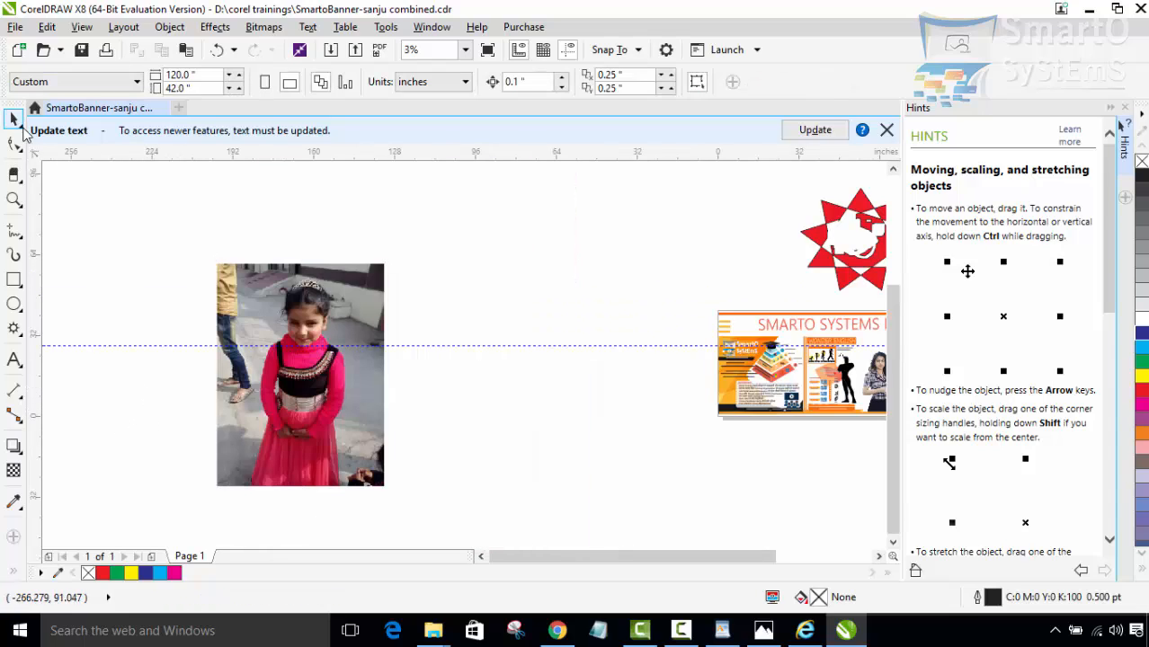
click(259, 346)
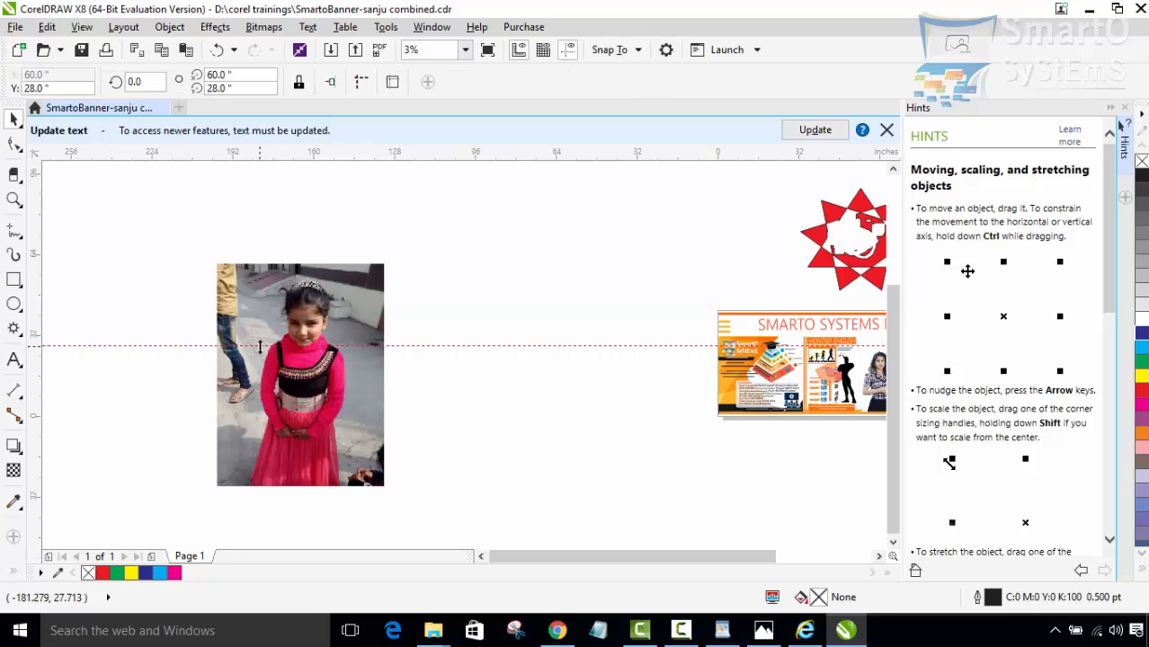
click(260, 409)
scroll(236, 425, up, 1)
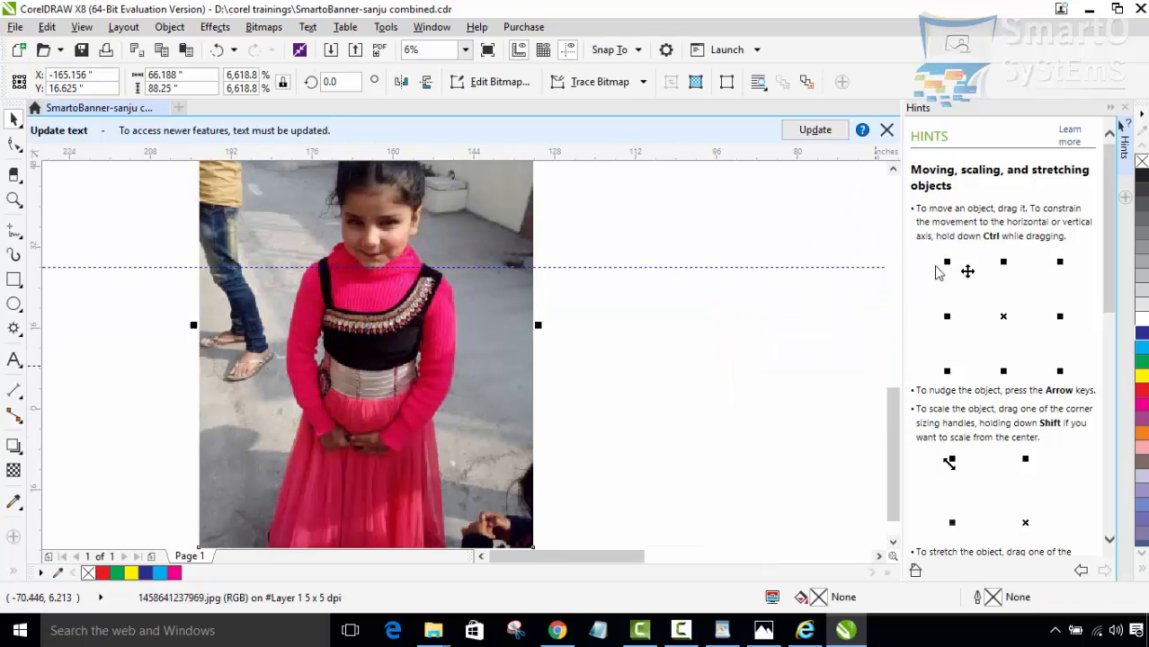
scroll(894, 188, up, 1)
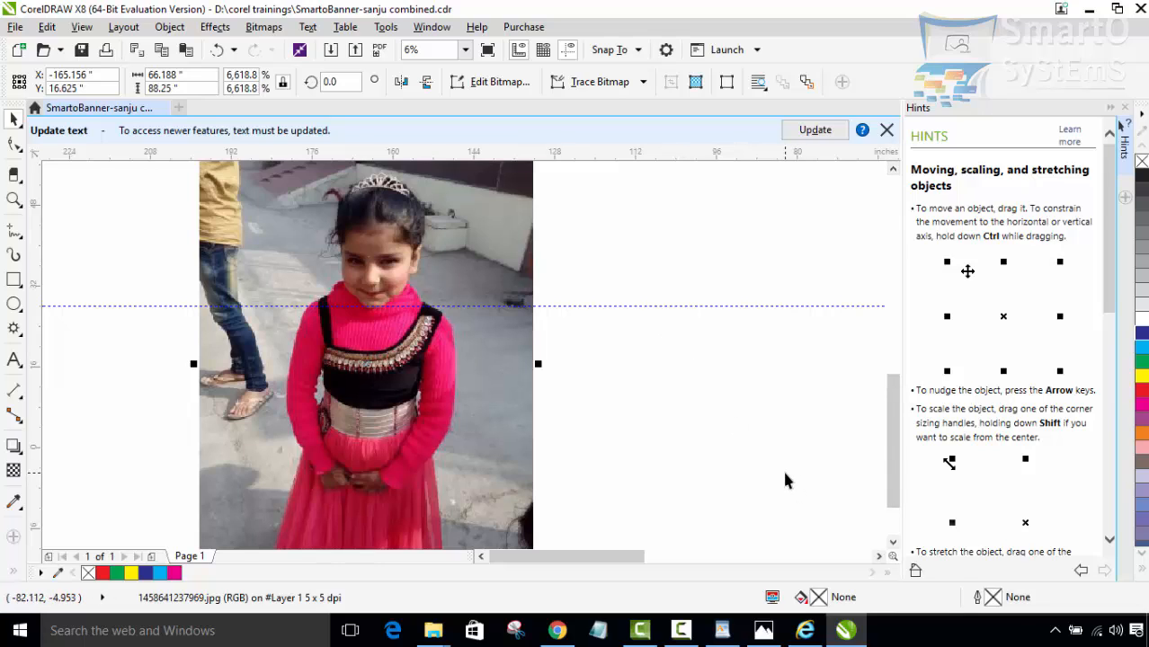
scroll(689, 436, down, 1)
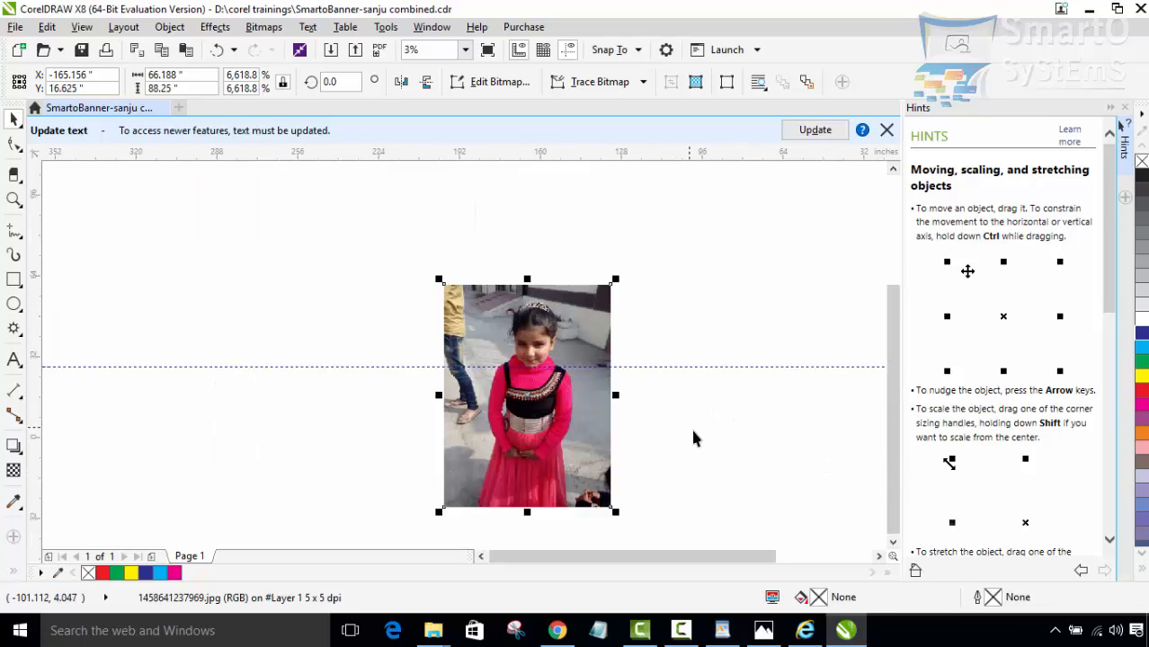
scroll(693, 441, up, 1)
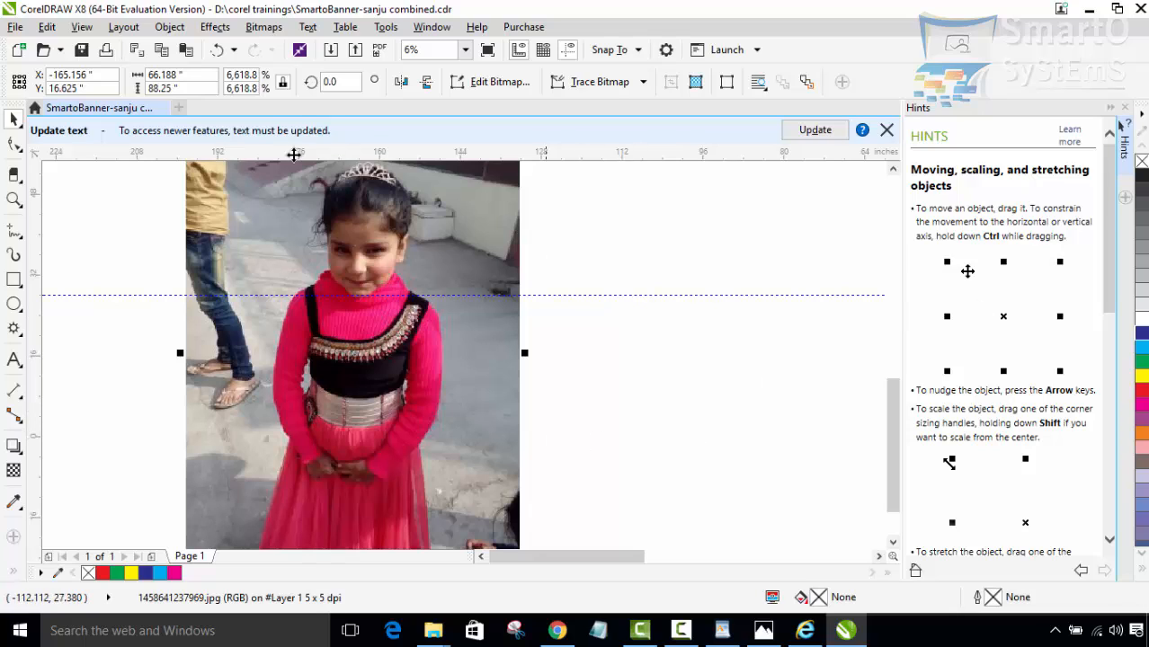
click(14, 173)
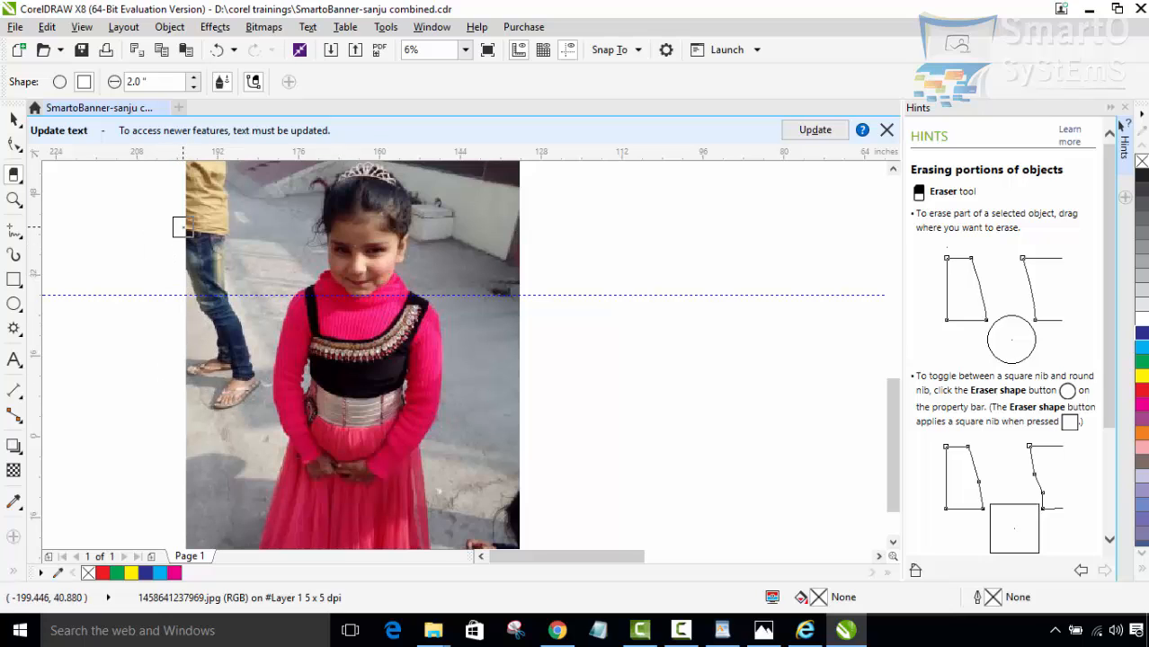
mouse_move(193, 176)
mouse_down()
mouse_move(190, 414)
mouse_move(221, 404)
mouse_move(248, 371)
mouse_move(253, 390)
mouse_move(243, 367)
mouse_move(200, 399)
mouse_move(235, 296)
mouse_move(212, 250)
mouse_move(213, 190)
mouse_move(226, 178)
mouse_move(177, 166)
mouse_move(194, 220)
mouse_up()
scroll(193, 222, down, 3)
scroll(194, 222, up, 1)
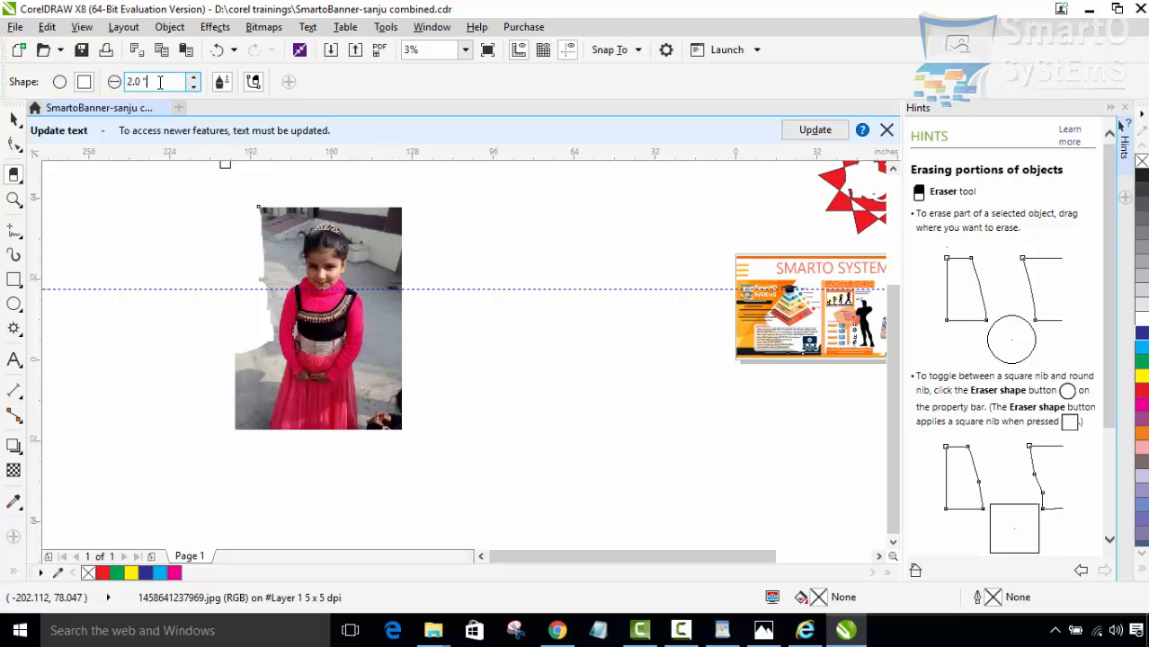
Step: Set the eraser nib size to 5 inches and erase the remaining strip down the photo's left side
drag(162, 82, 97, 83)
text(5)
key(Return)
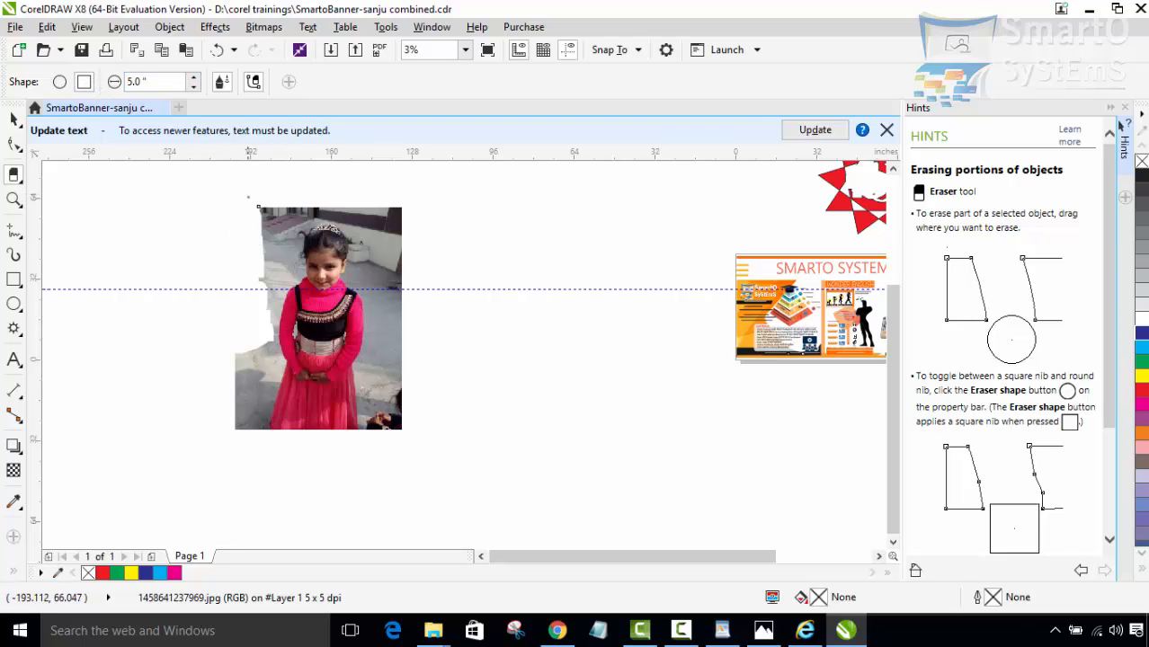
mouse_move(249, 198)
mouse_down()
mouse_move(257, 442)
mouse_move(242, 416)
mouse_move(237, 342)
mouse_up()
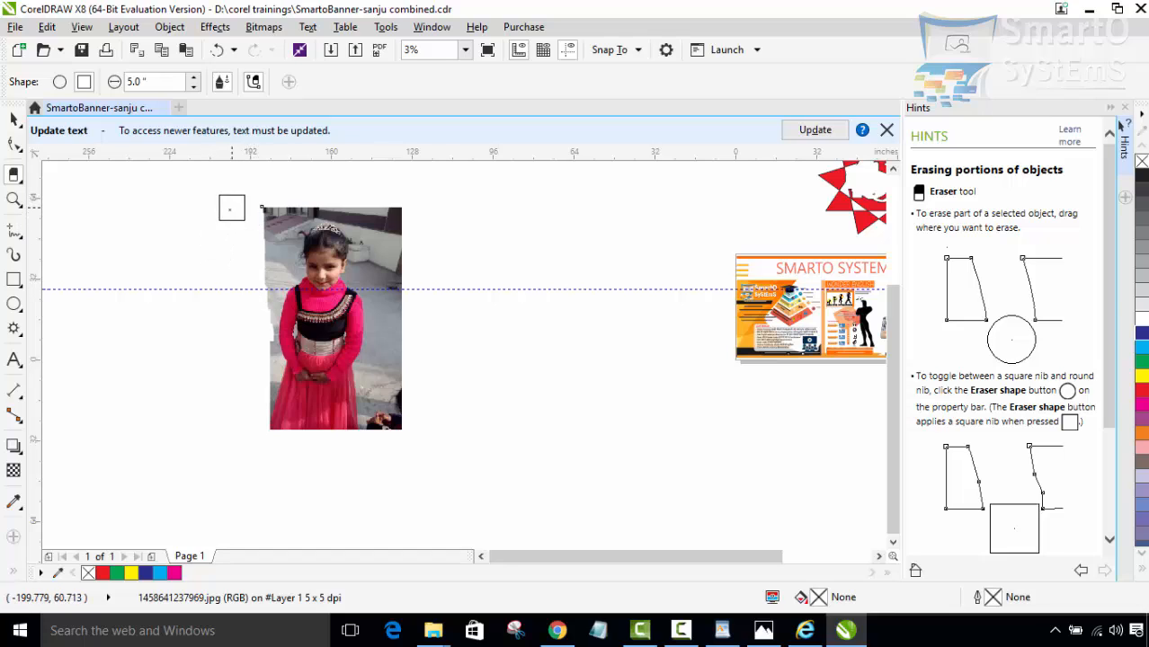
Step: Move all nodes of the photo's left edge outward with the Shape tool to bring back the erased strip
click(18, 149)
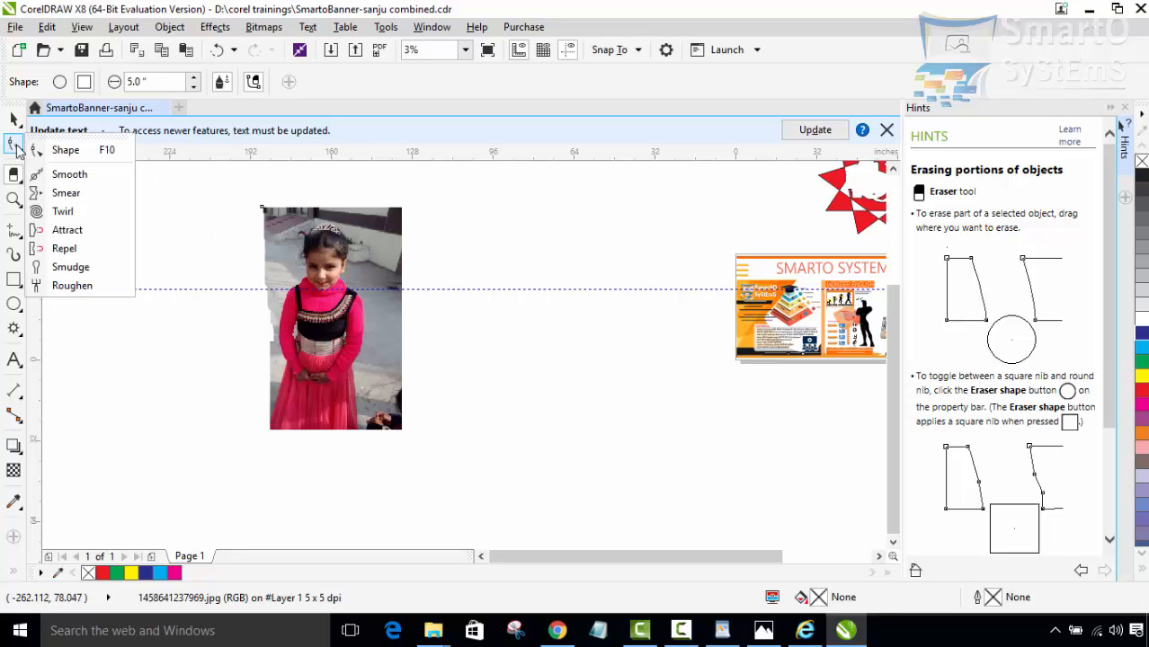
click(56, 150)
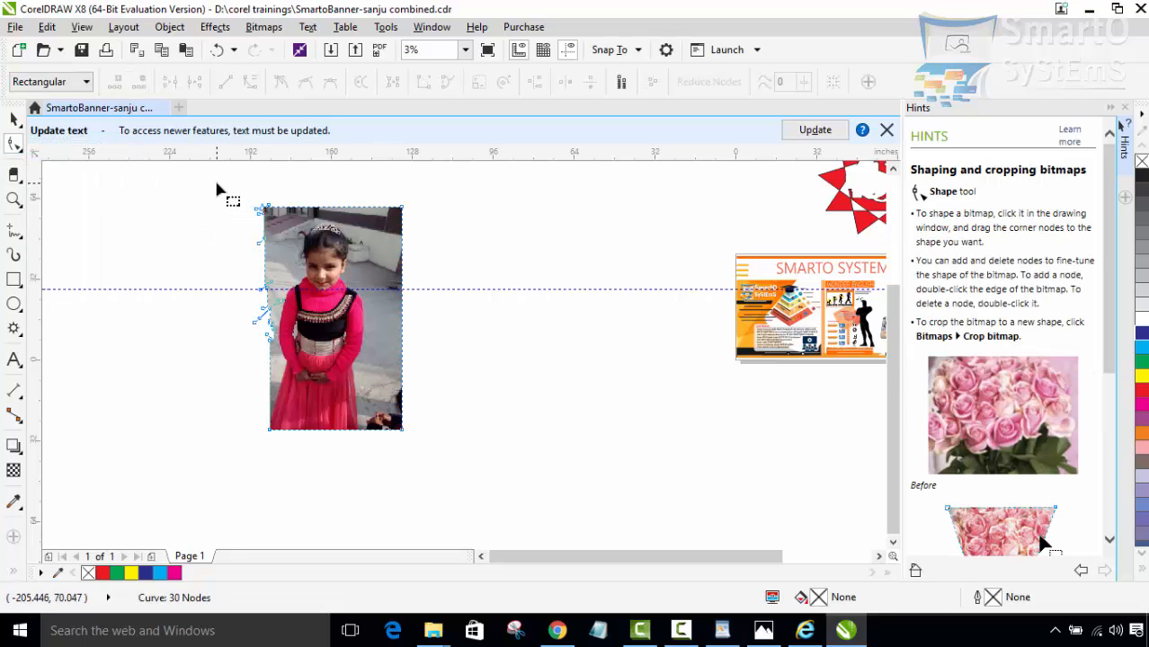
drag(216, 225, 279, 456)
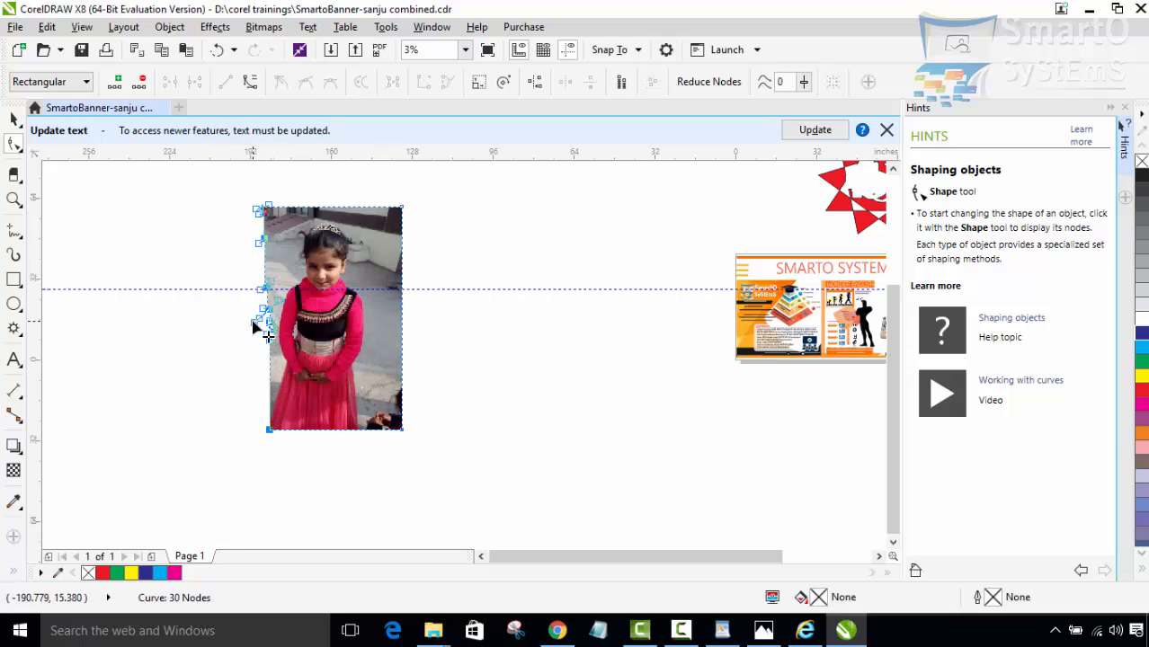
drag(249, 328, 205, 330)
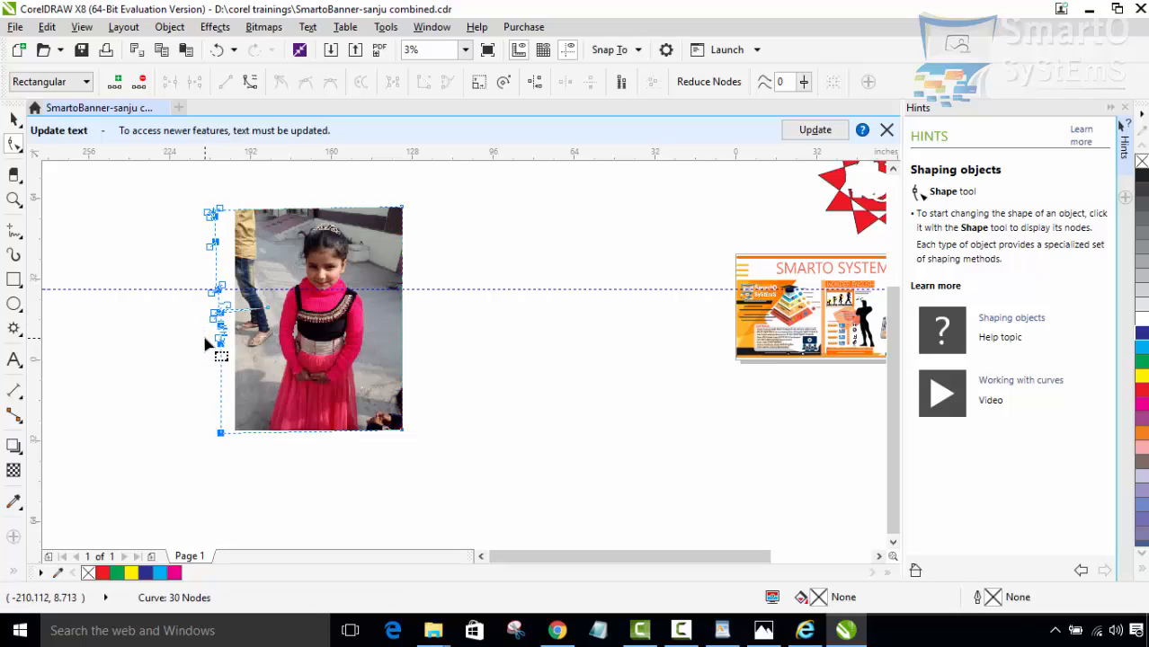
click(476, 332)
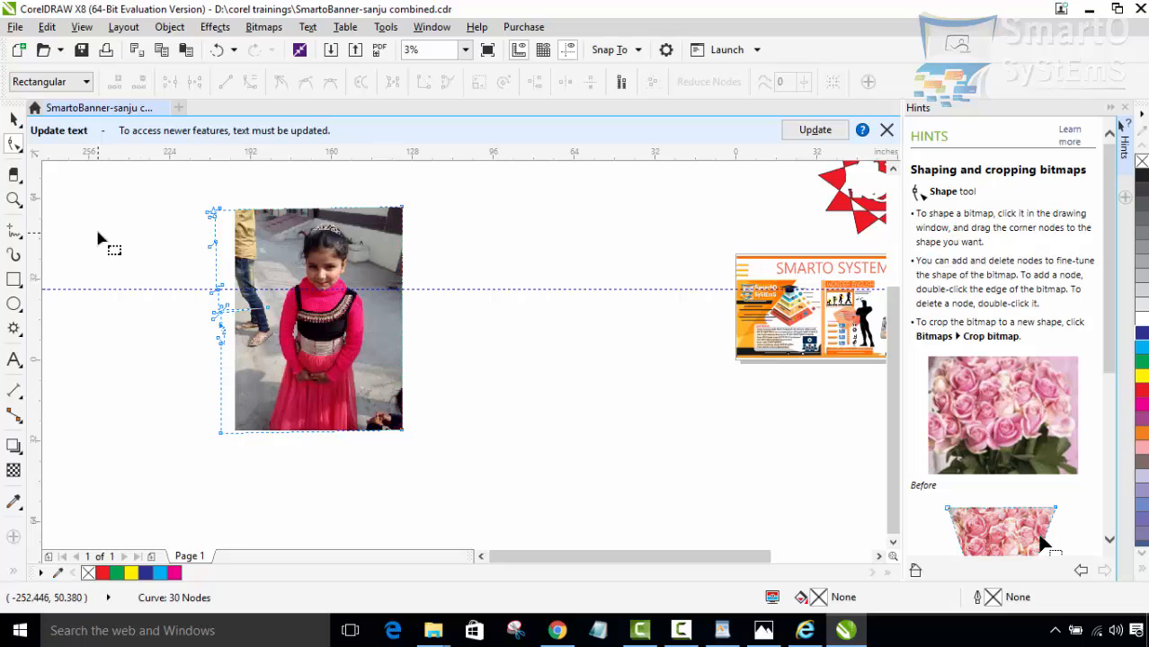
Step: Crop the photo closely around the girl at full height, cutting off the strips on both sides
click(19, 179)
click(49, 180)
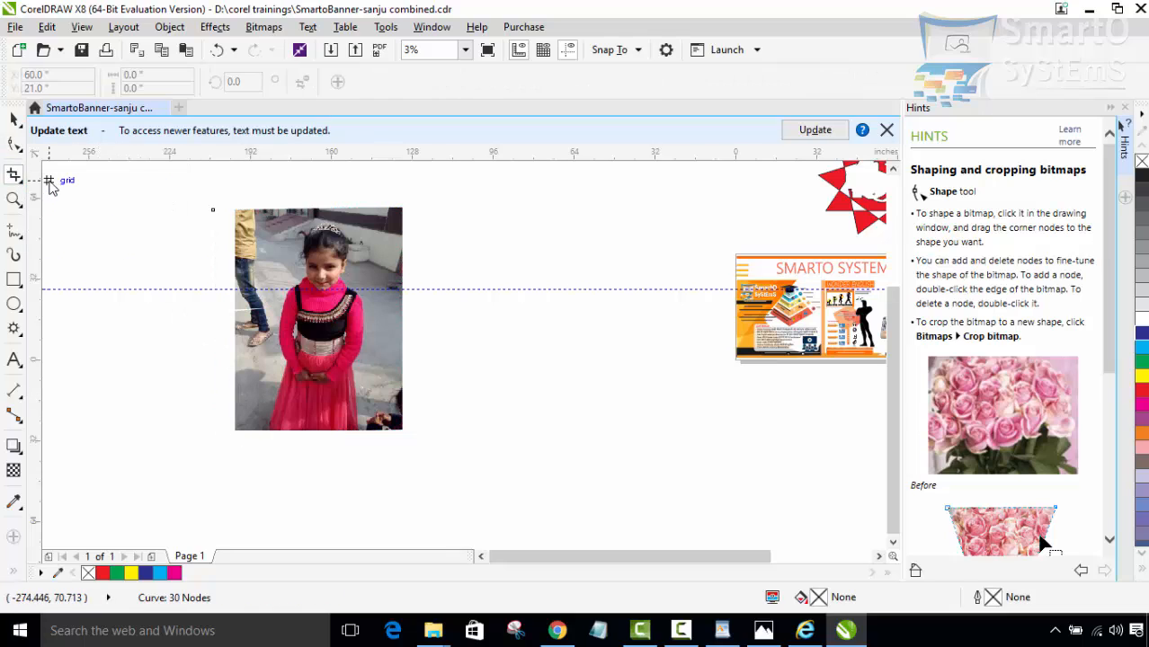
drag(274, 204, 386, 491)
double_click(344, 362)
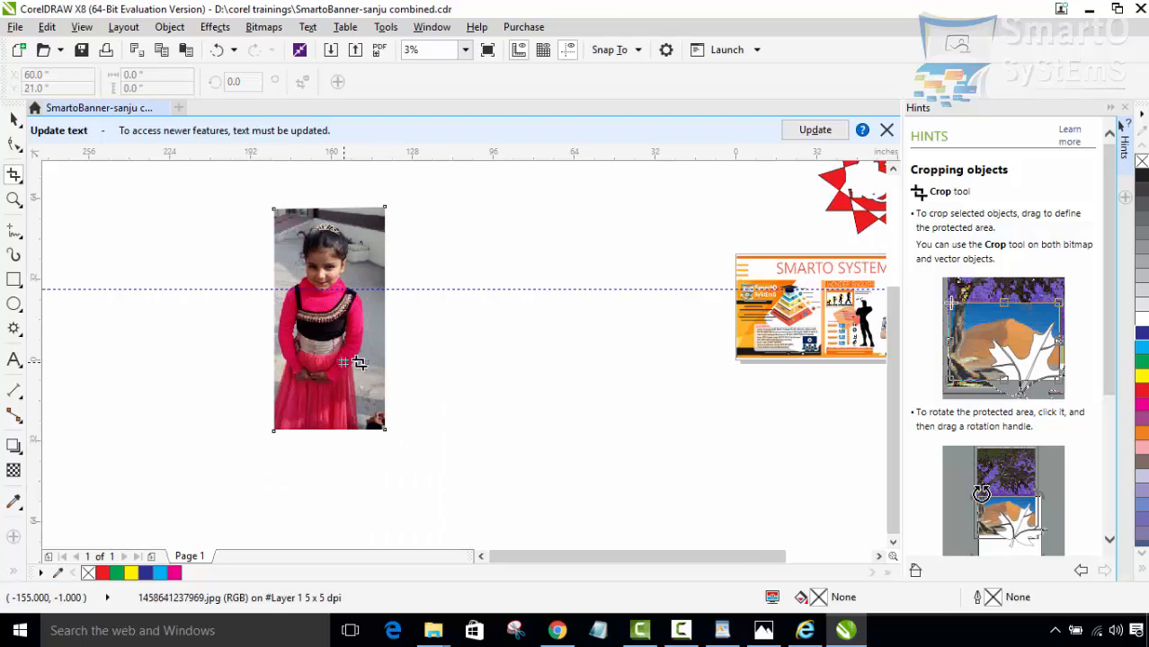
Step: Move the two left corner nodes of the cropped photo outward with the Shape tool to test for hidden image area
click(13, 144)
drag(175, 174, 311, 473)
drag(273, 431, 249, 436)
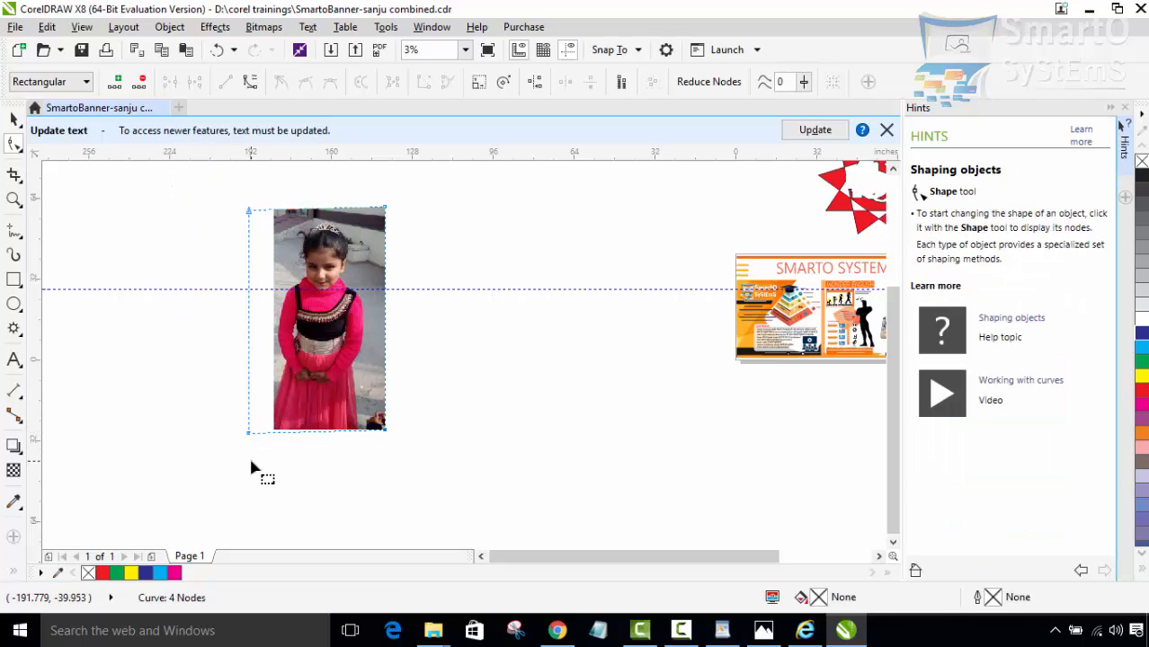
click(254, 466)
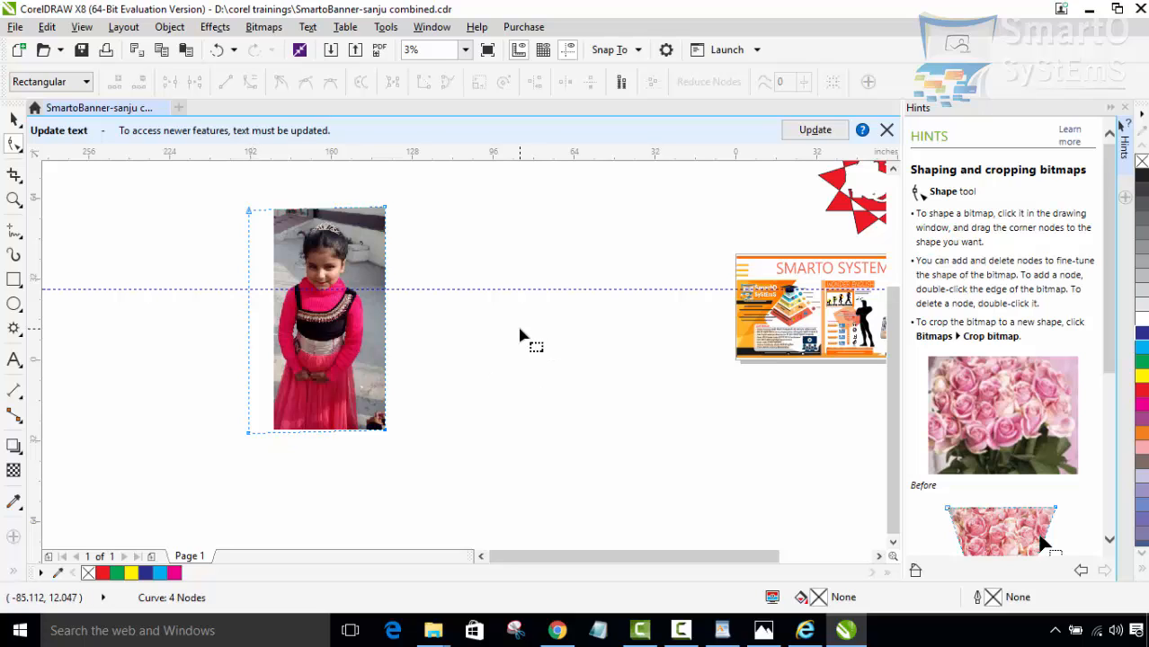